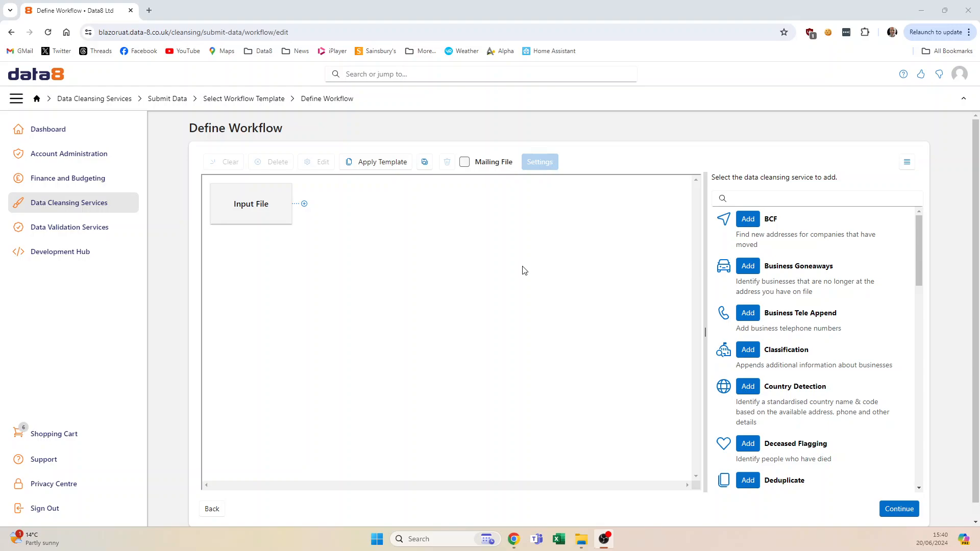
pyautogui.click(258, 195)
pyautogui.scroll(-1, 268, 203)
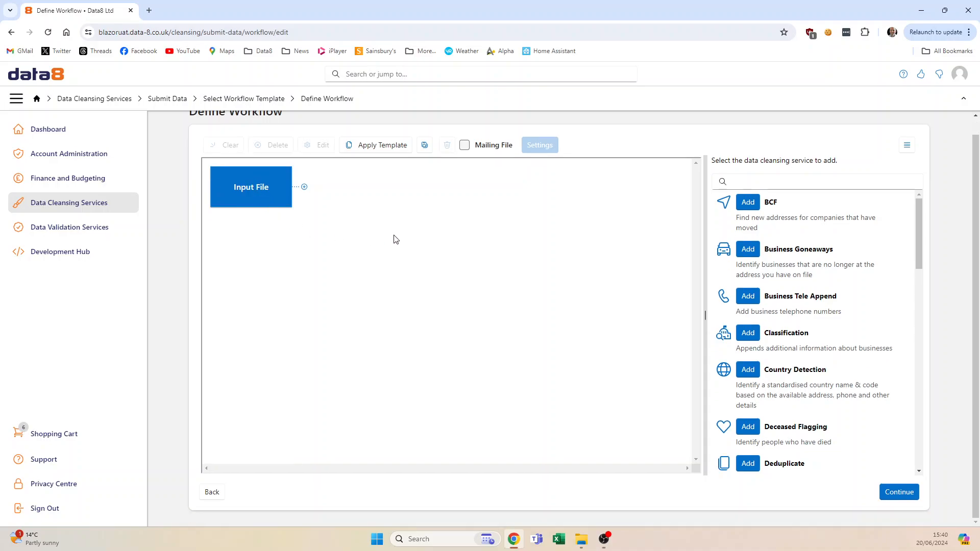
pyautogui.click(419, 242)
pyautogui.scroll(1, 474, 273)
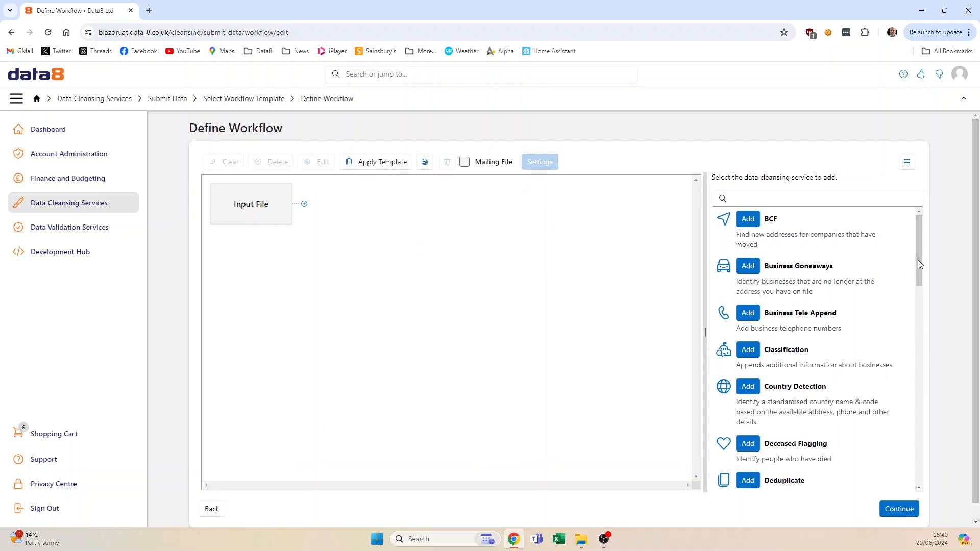
# Add the PAF Cleansing service after the input file, followed by the Deceased Flagging service.
pyautogui.moveTo(923, 261); pyautogui.dragTo(927, 392)
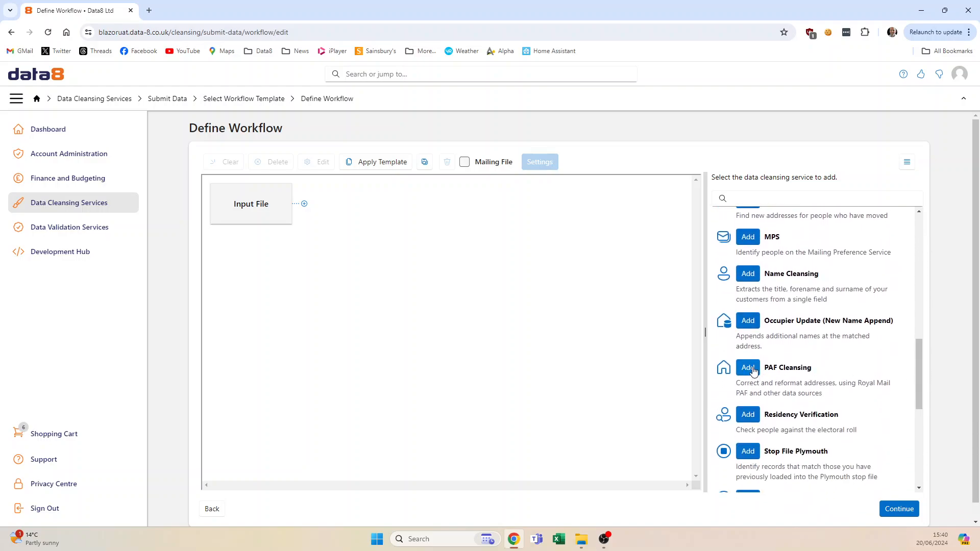
pyautogui.click(748, 368)
pyautogui.moveTo(921, 353); pyautogui.dragTo(912, 276)
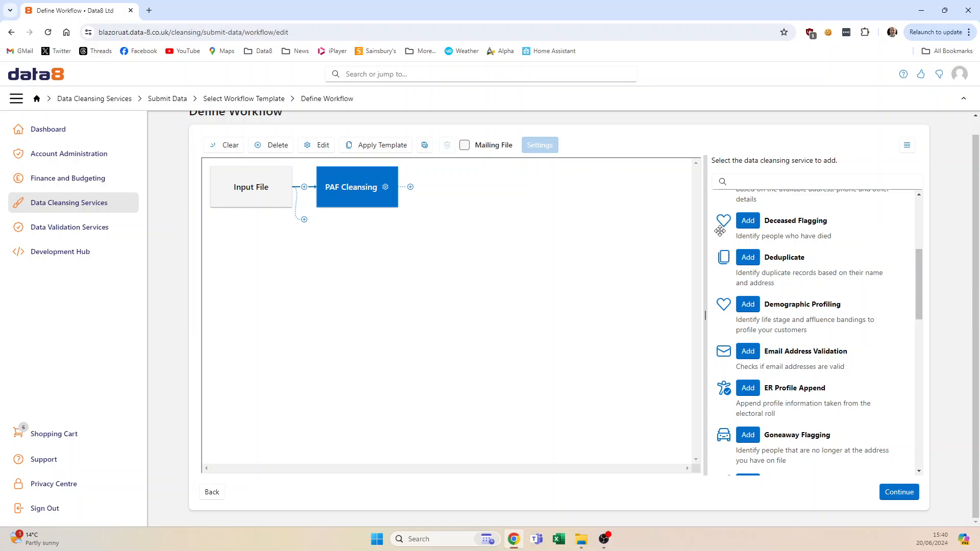
pyautogui.click(748, 220)
# Extend the workflow with the Goneaway Flagging service and place TPS / CTPS (Existing Numbers) after it.
pyautogui.scroll(-1, 809, 393)
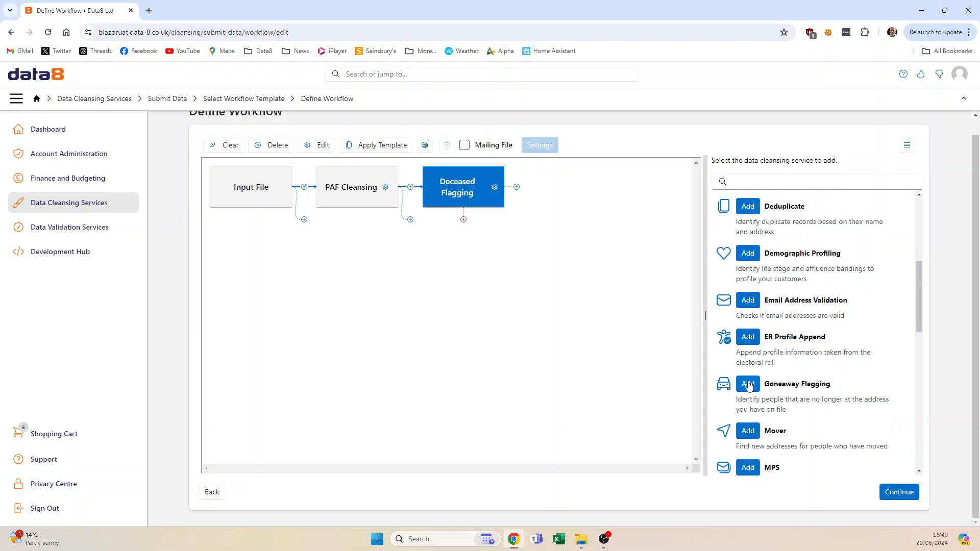
pyautogui.click(748, 384)
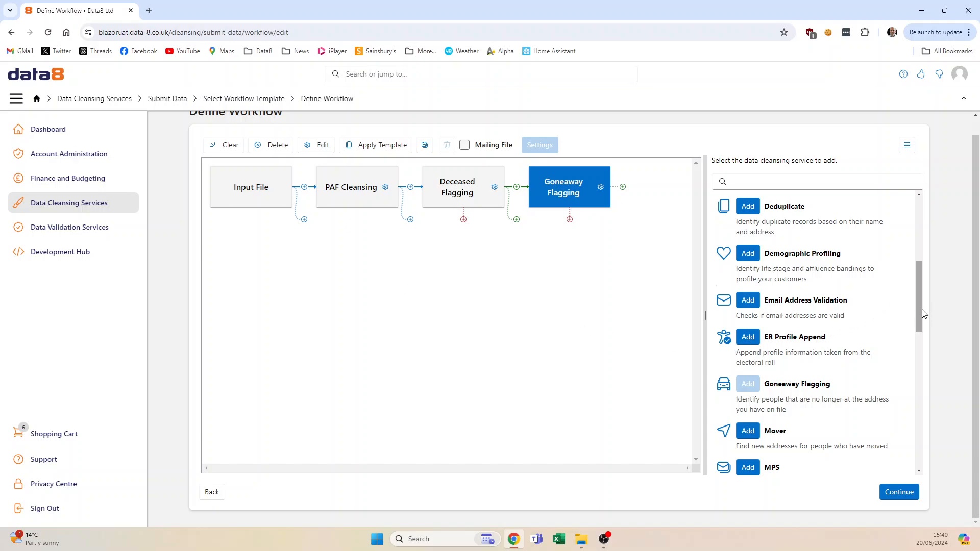
pyautogui.moveTo(918, 310); pyautogui.dragTo(909, 462)
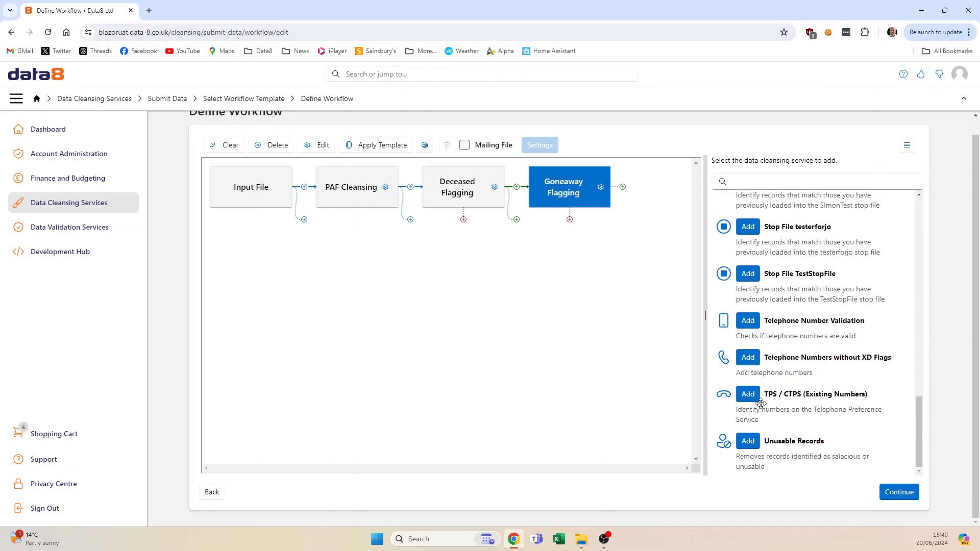
pyautogui.moveTo(786, 396); pyautogui.dragTo(681, 204)
pyautogui.moveTo(798, 396); pyautogui.dragTo(636, 218)
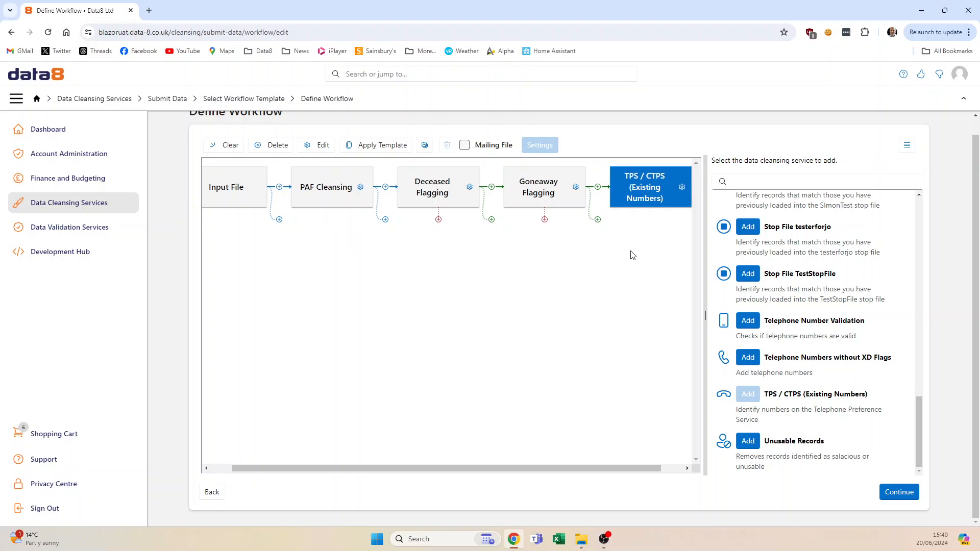
# Move TPS / CTPS (Existing Numbers) onto a parallel branch from the input file, and finally onto the red output branch of Goneaway Flagging.
pyautogui.moveTo(491, 469); pyautogui.dragTo(418, 486)
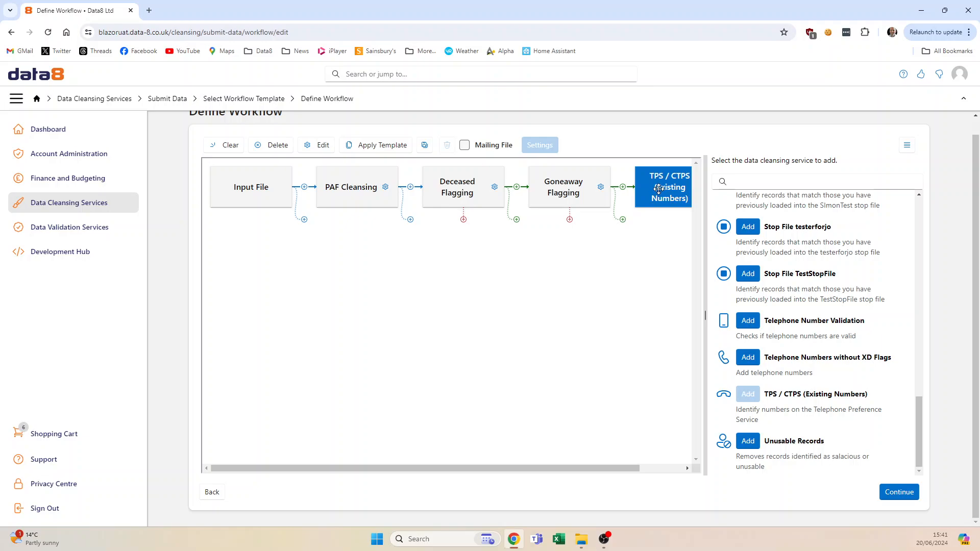
pyautogui.moveTo(658, 189); pyautogui.dragTo(306, 224)
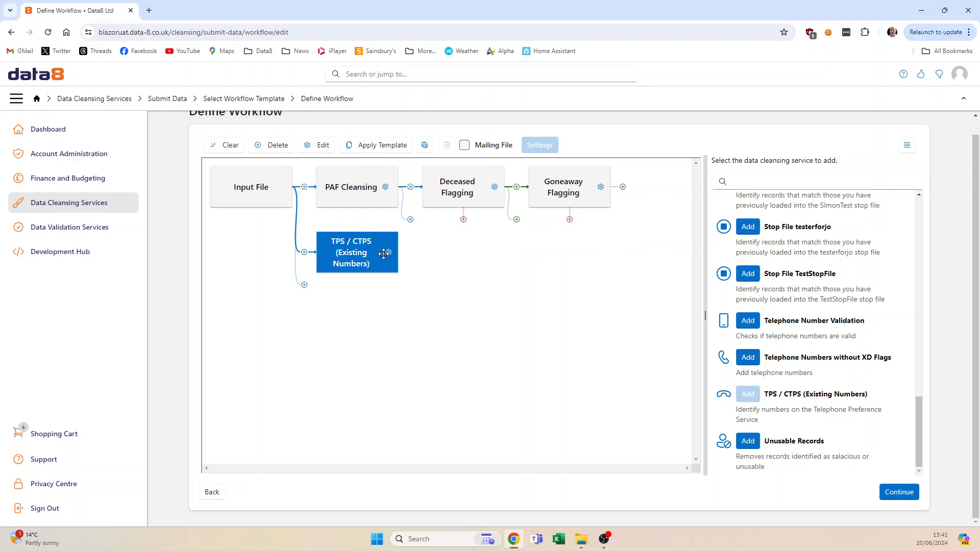
pyautogui.moveTo(341, 250); pyautogui.dragTo(564, 225)
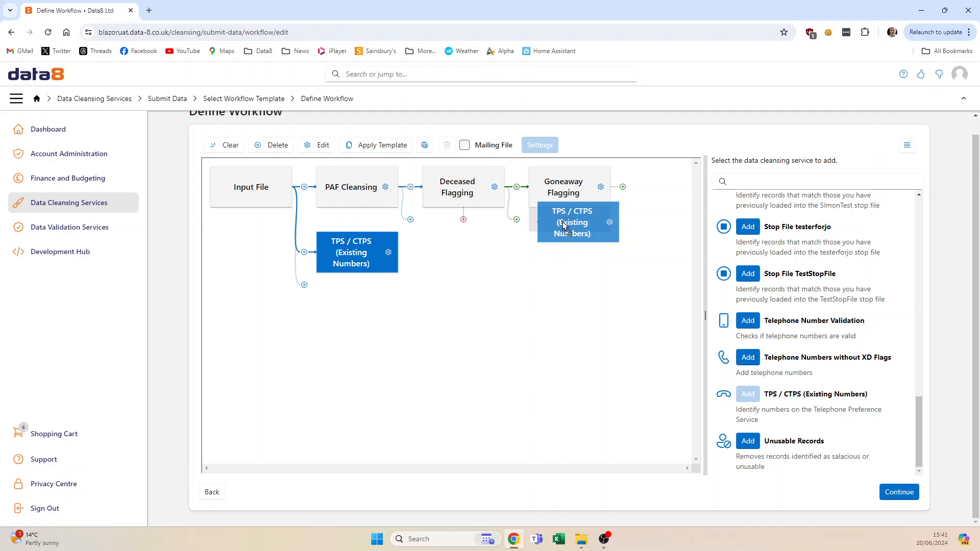
pyautogui.moveTo(563, 224); pyautogui.dragTo(564, 222)
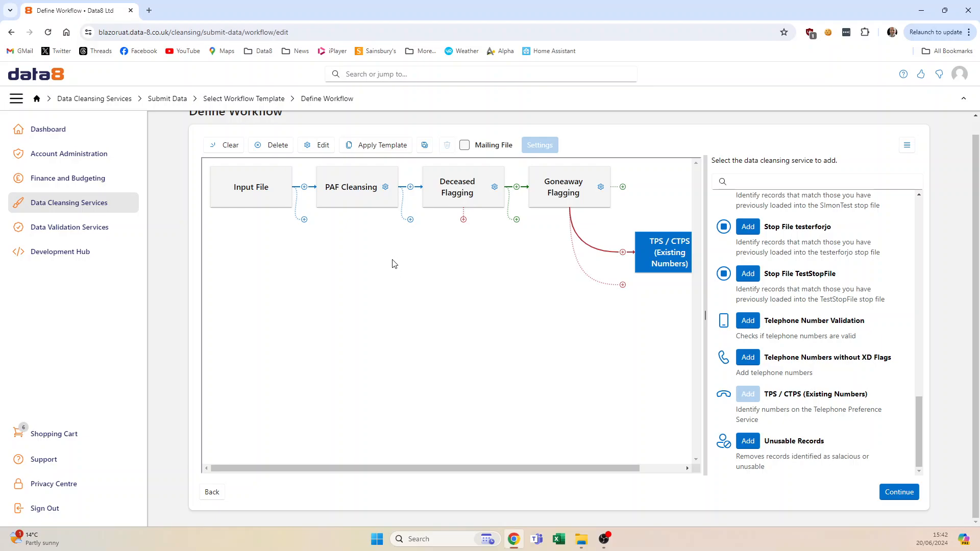
# Turn on Exclude County in the PAF Cleansing service settings and save them.
pyautogui.click(385, 188)
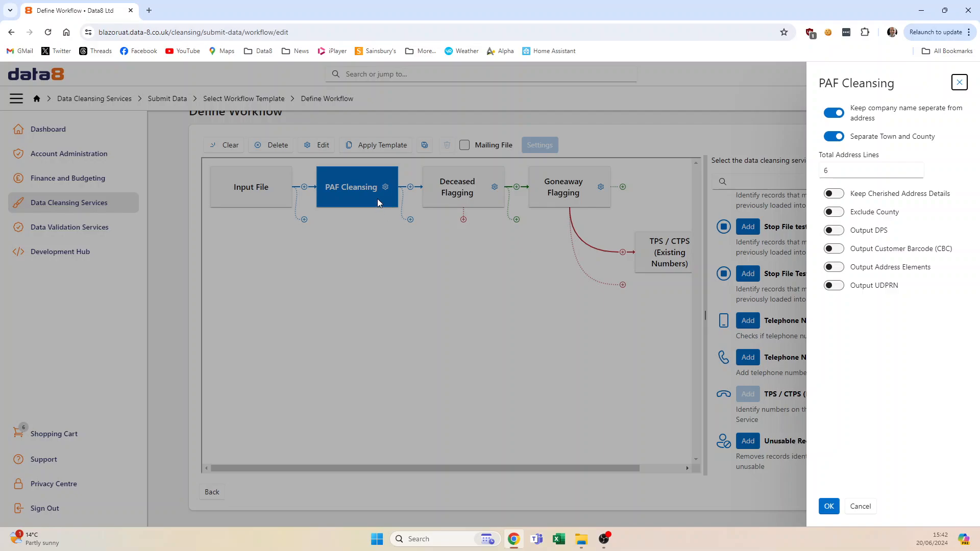
pyautogui.click(916, 173)
pyautogui.click(834, 212)
pyautogui.click(827, 507)
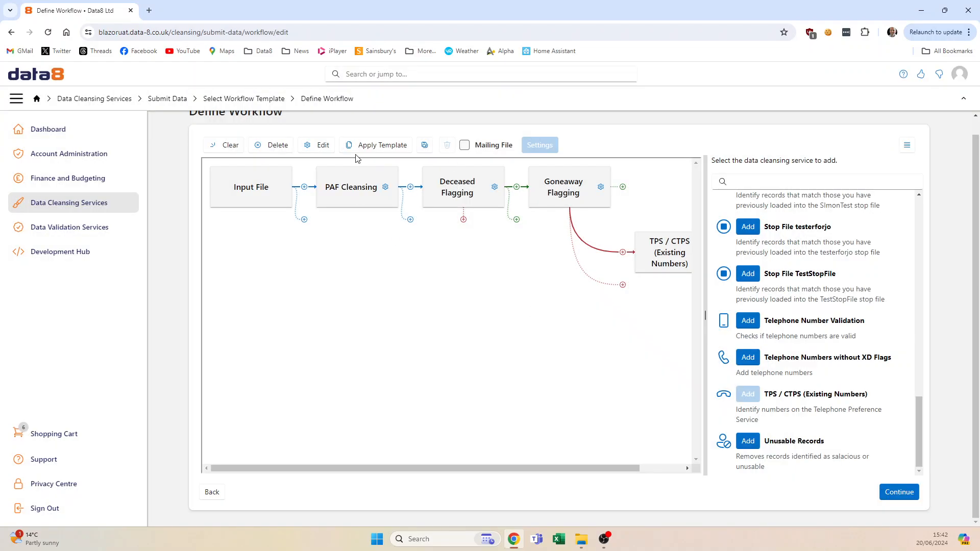
# Set the Deceased Flagging match level to Forename, enable Output Date Of Death, and save the settings.
pyautogui.click(494, 187)
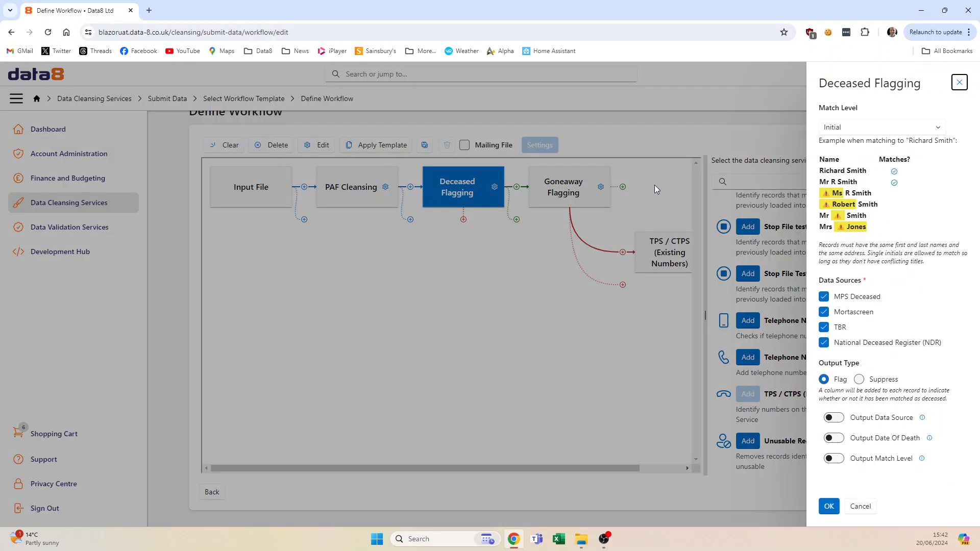
pyautogui.click(905, 128)
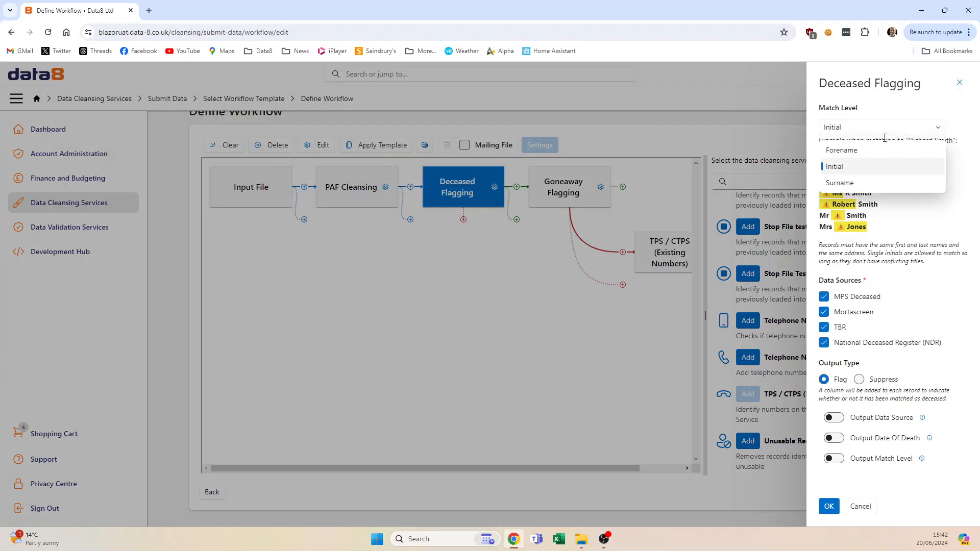
pyautogui.click(862, 149)
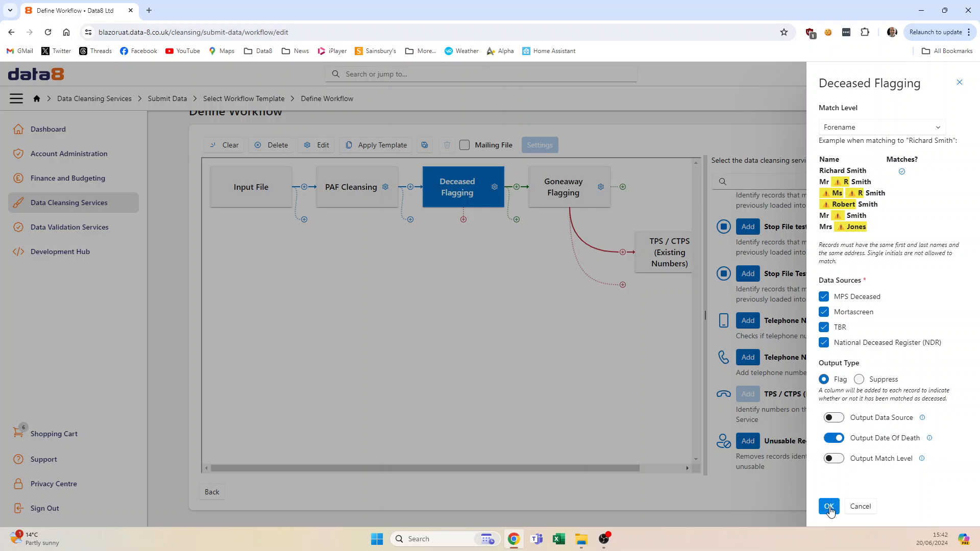
pyautogui.click(829, 507)
# Configure Goneaway Flagging with Forename match level, Output Data Source on, and the GAS and NCOA Suppress sources excluded.
pyautogui.click(600, 187)
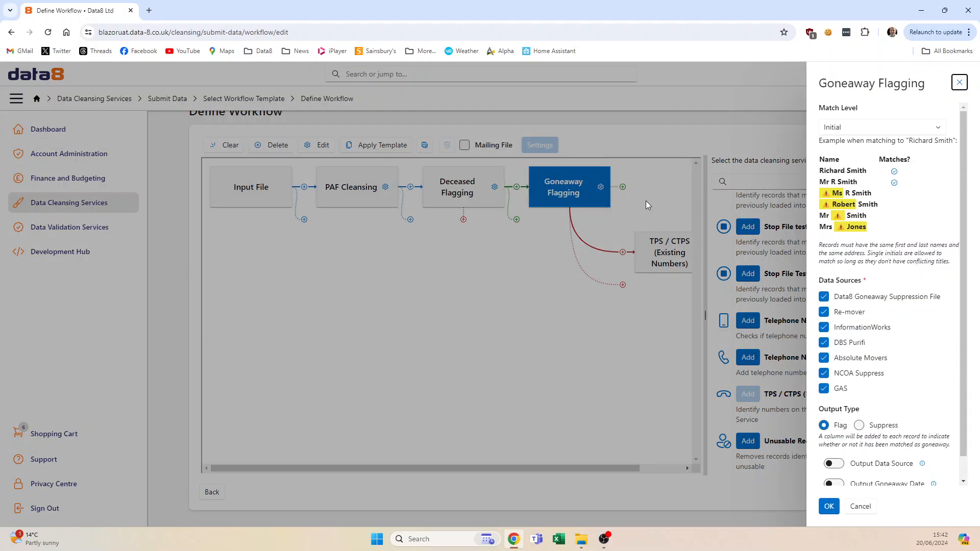
pyautogui.click(833, 463)
pyautogui.click(824, 389)
pyautogui.click(824, 373)
pyautogui.click(898, 129)
pyautogui.click(851, 156)
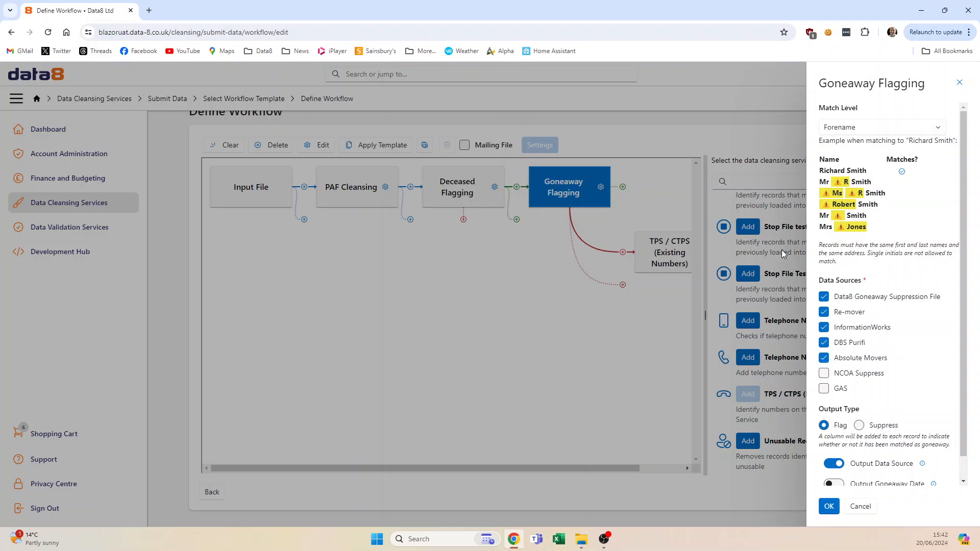
pyautogui.click(828, 508)
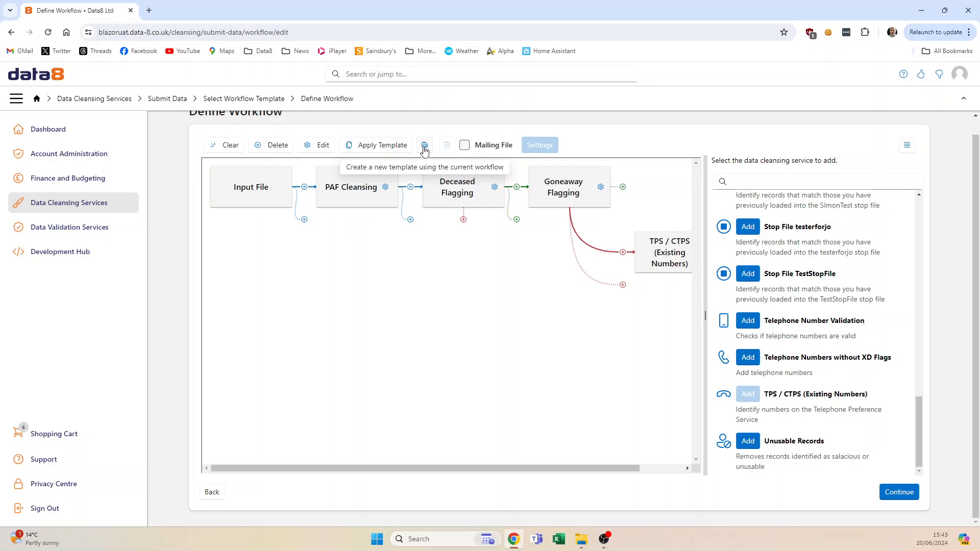
# Proceed to the job confirmation page, accepting default settings for the services not yet reviewed.
pyautogui.click(899, 493)
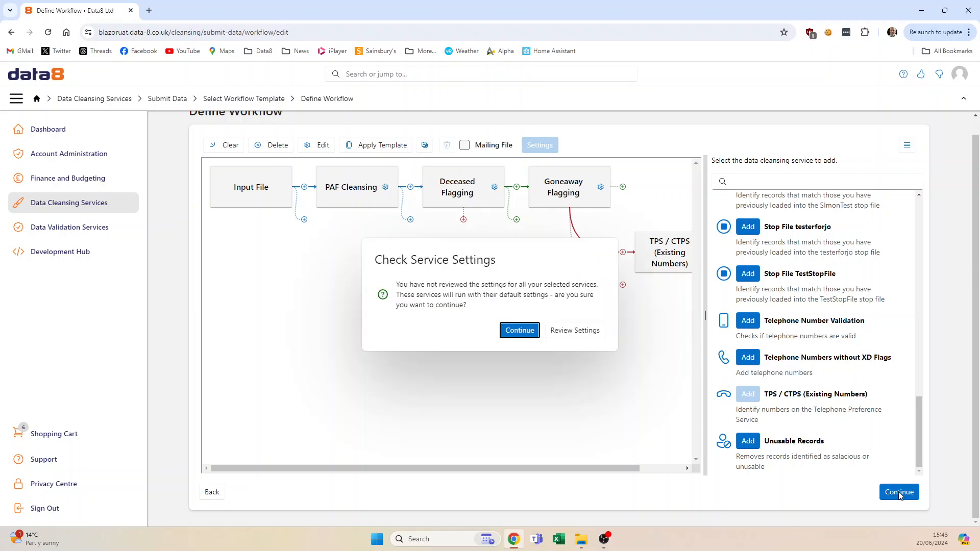
pyautogui.click(519, 331)
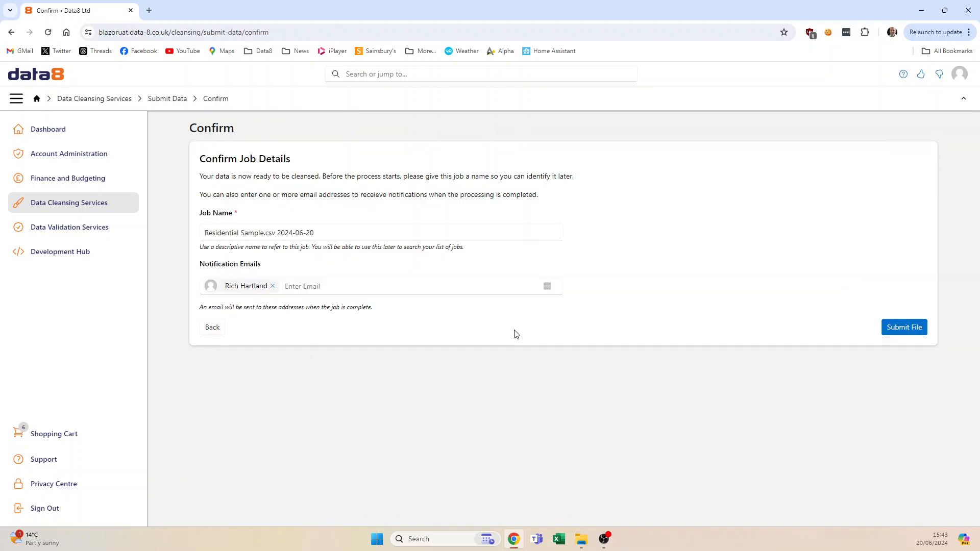